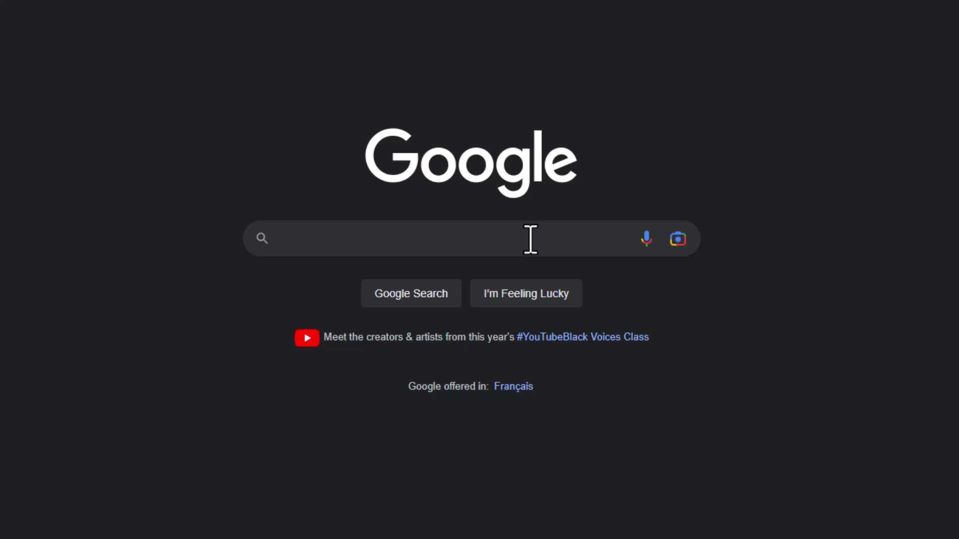
Search Google for account.microsoft.com and open the Microsoft account result
click(531, 238)
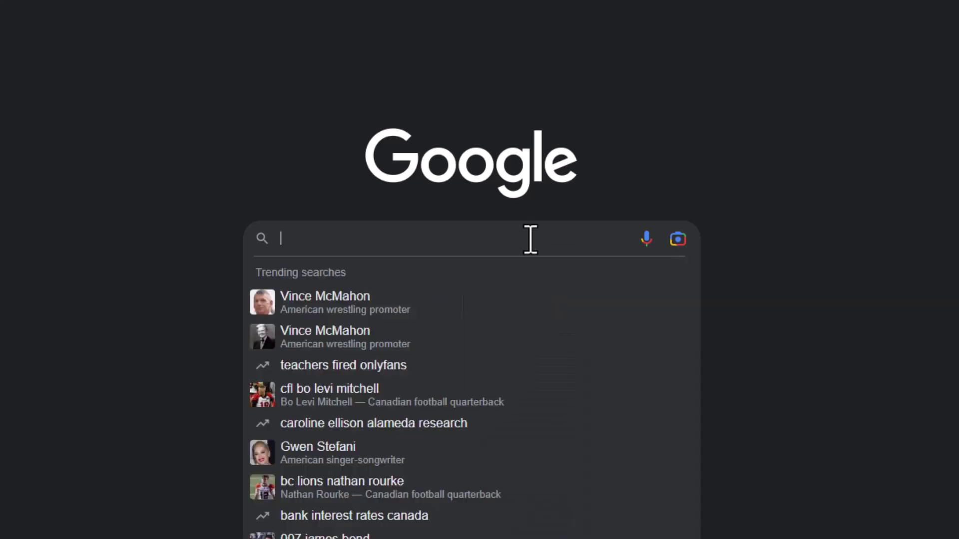
text(account.microsoft.com)
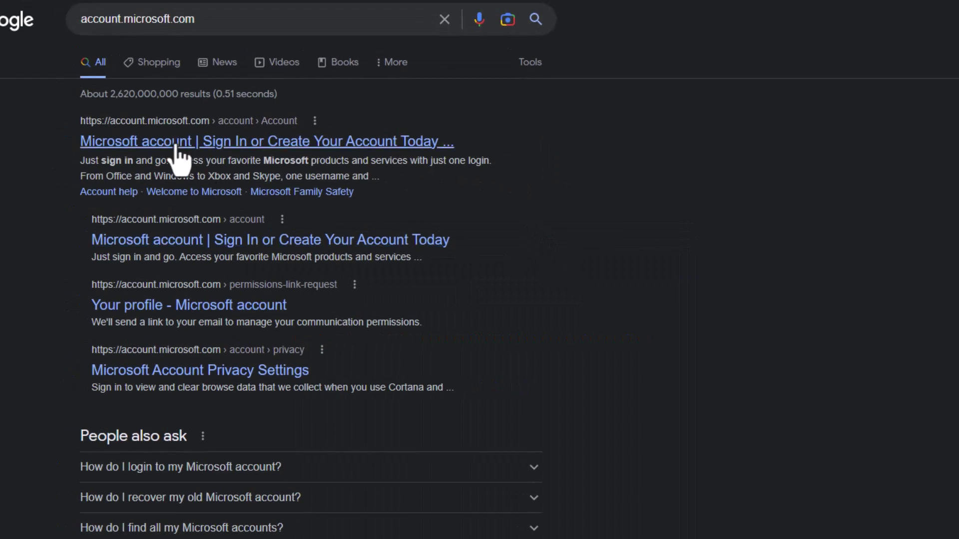
click(180, 146)
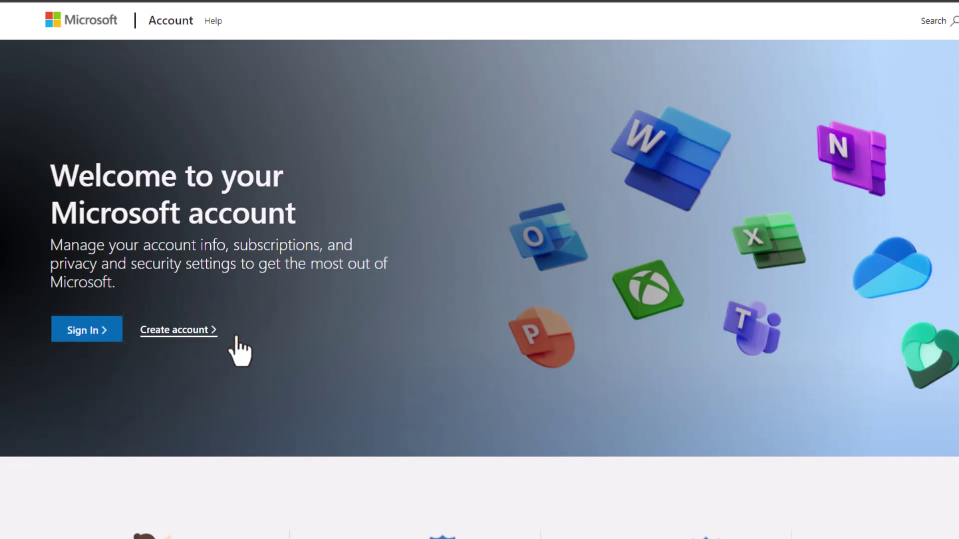
click(182, 334)
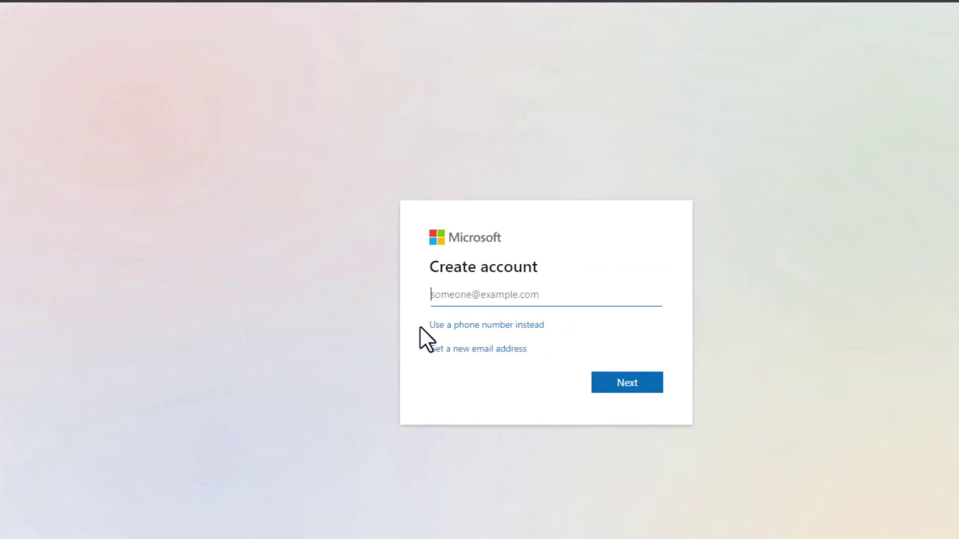
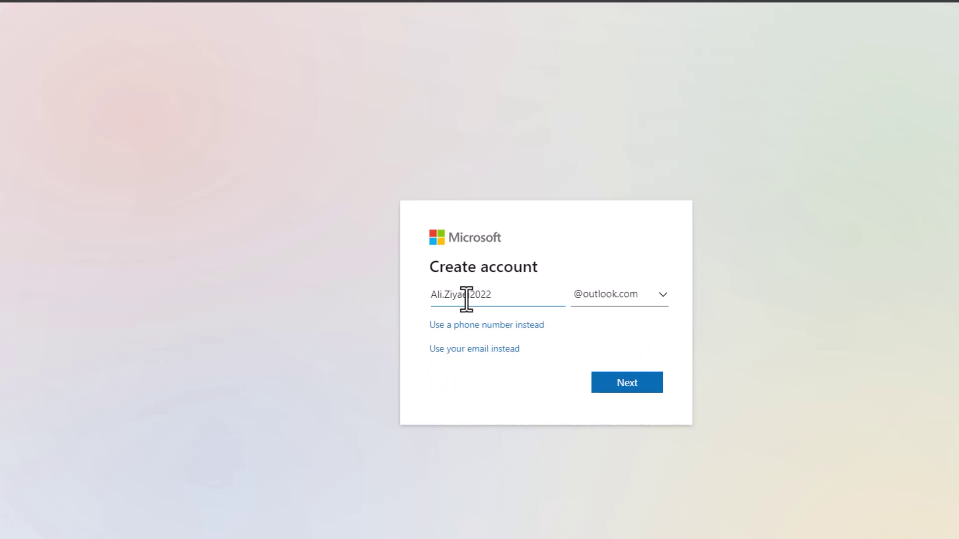
click(663, 294)
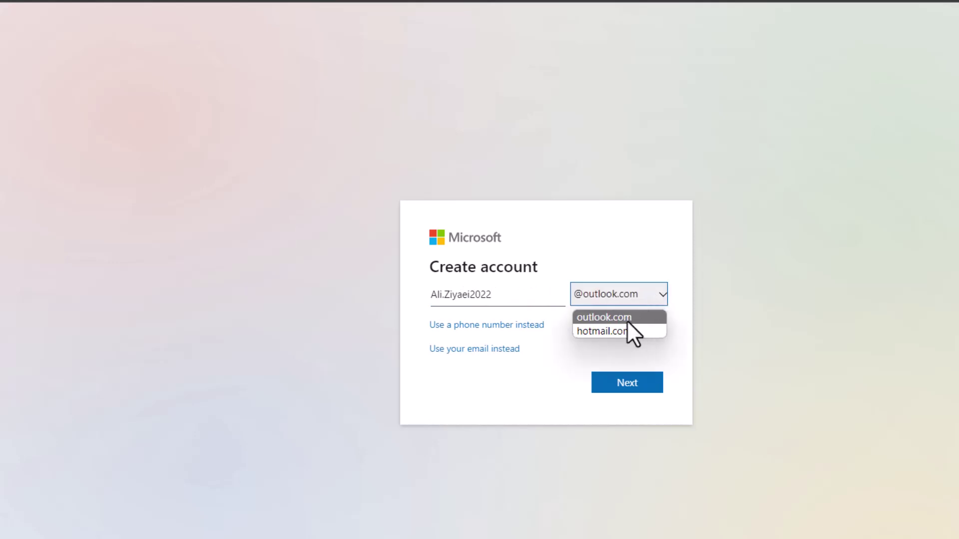
click(662, 272)
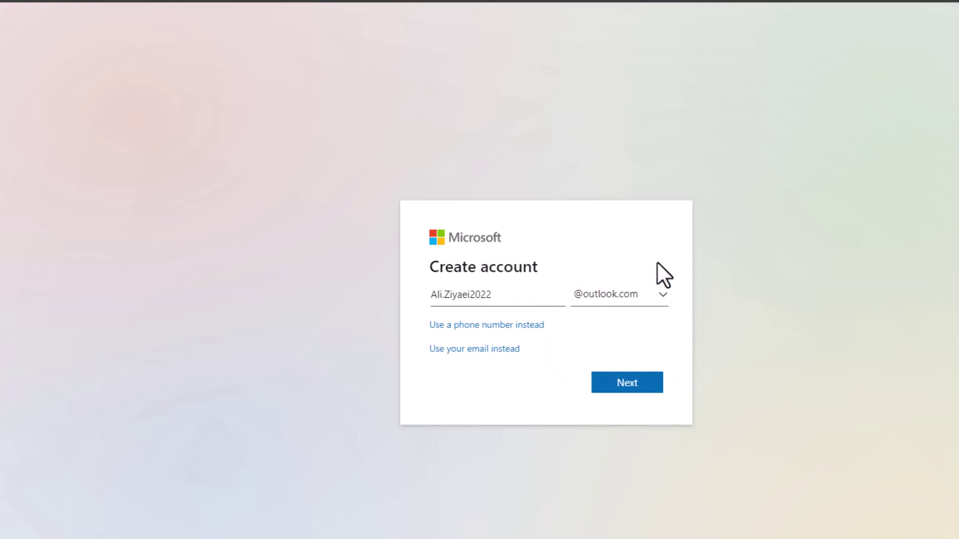
click(634, 385)
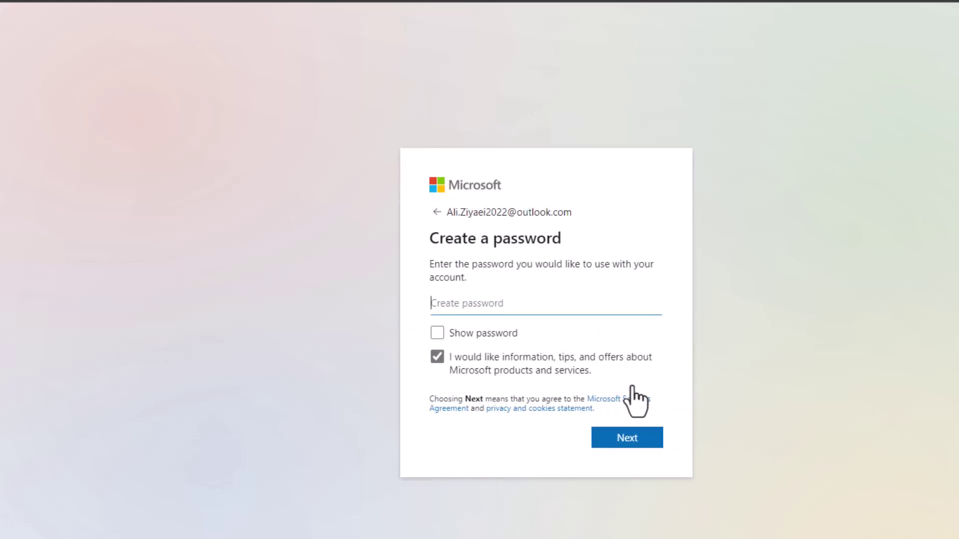
Untick the tips-and-offers emails, enter the account password and submit it
click(436, 357)
click(456, 303)
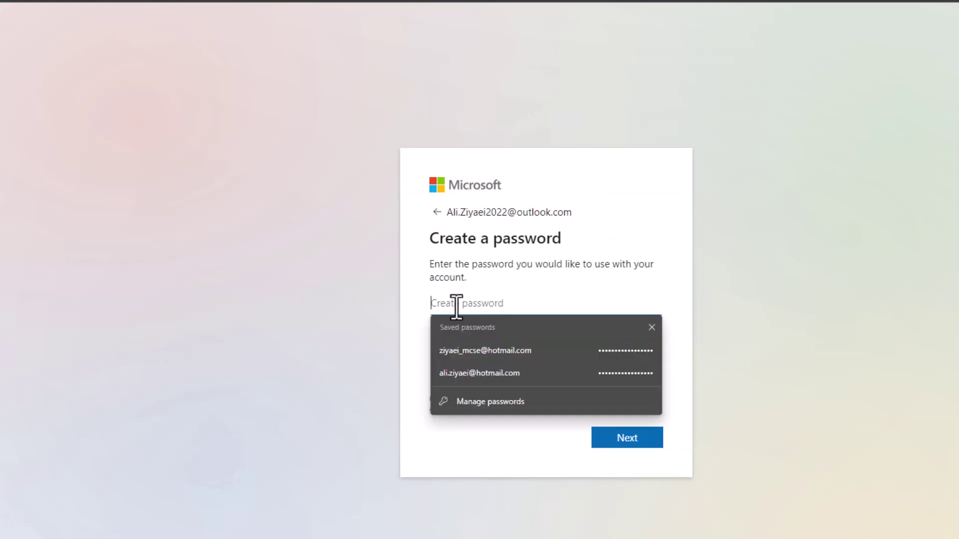
text(•••••)
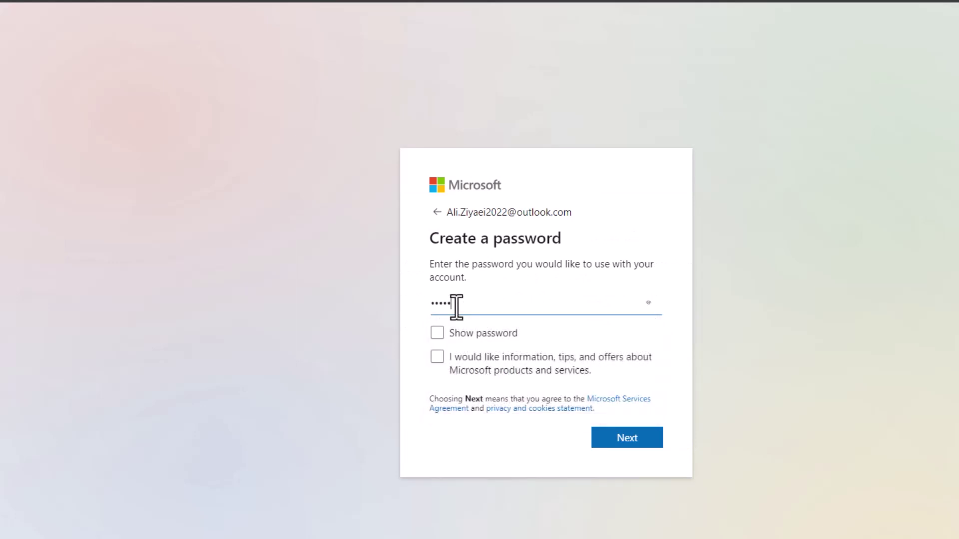
text(••)
text(•••)
click(623, 443)
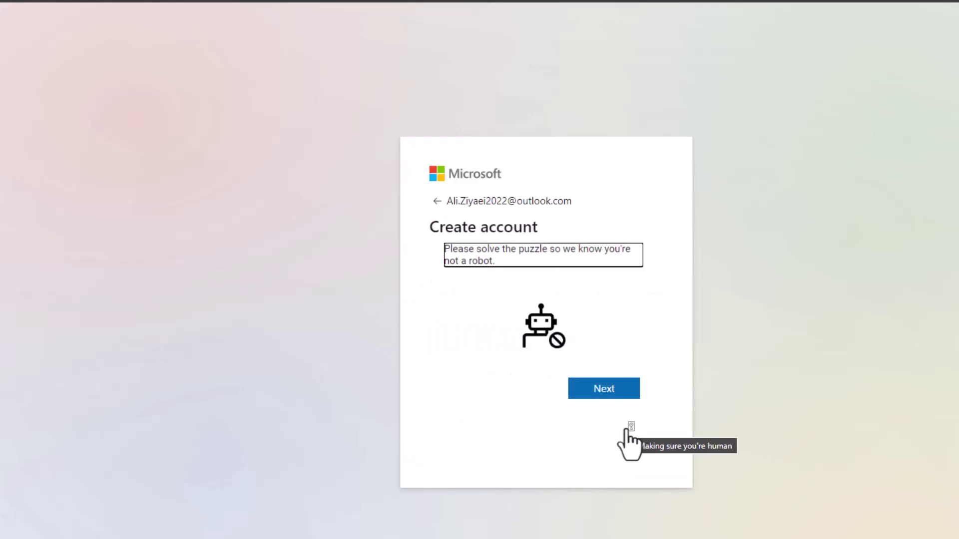
Start the not-a-robot puzzle and pick the penguin tile in both image grids
click(610, 397)
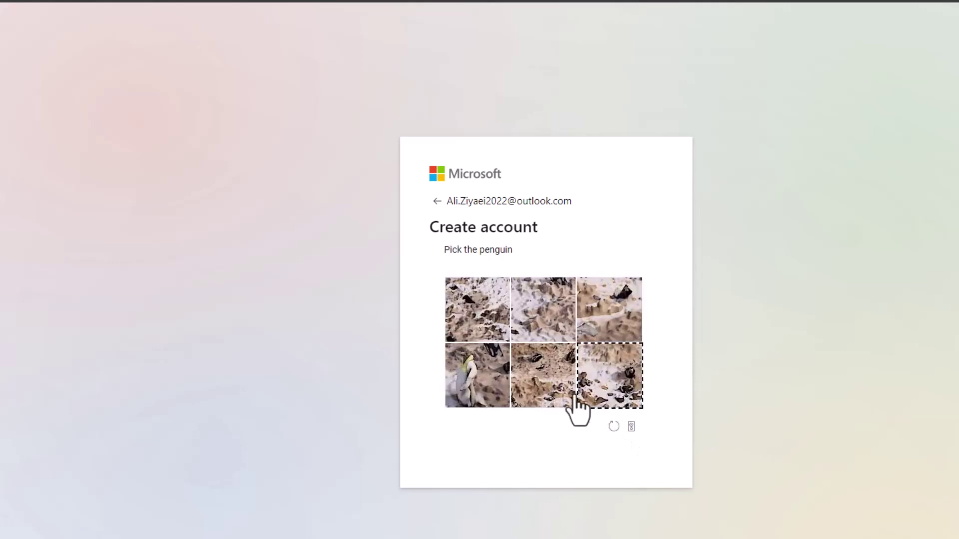
click(474, 378)
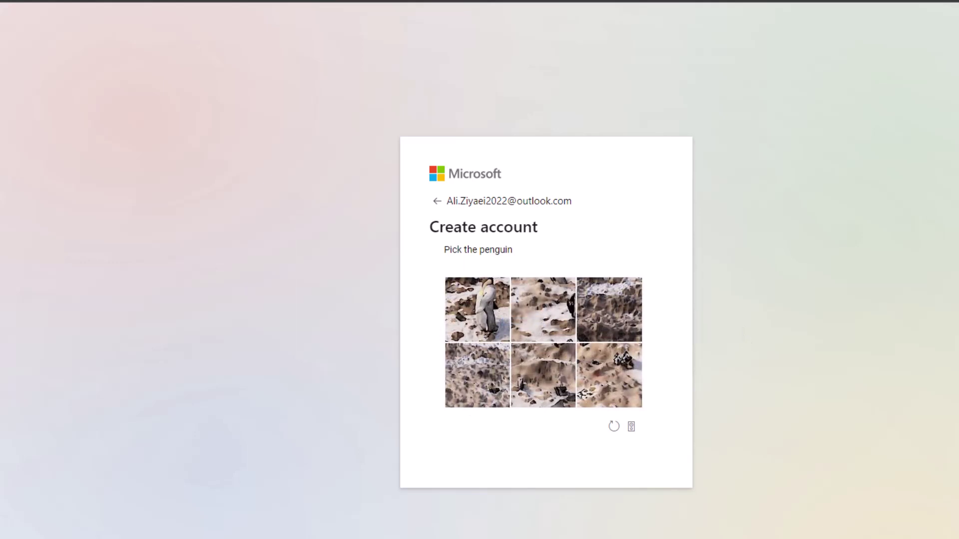
click(504, 322)
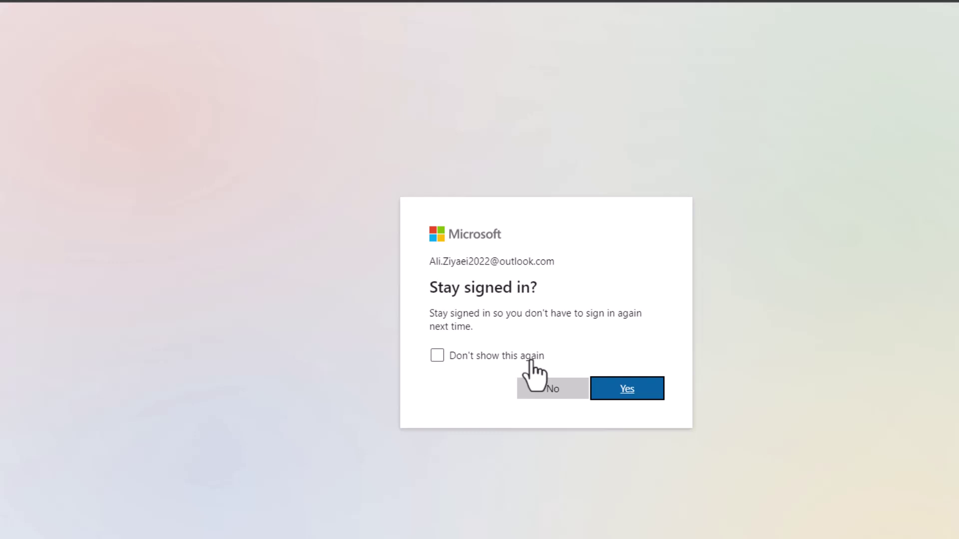
Decline staying signed in, fill the name and captcha characters, and save the full name
click(551, 389)
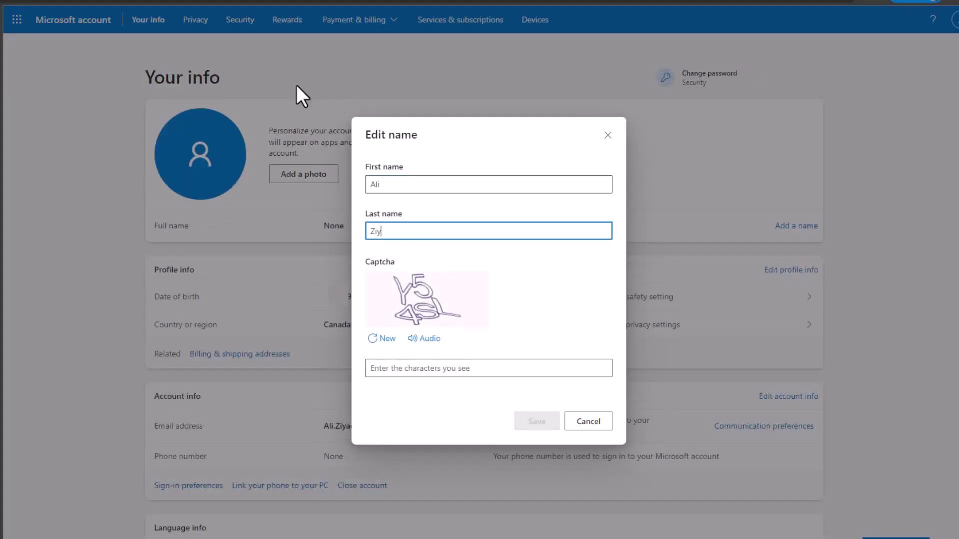
text(aei)
click(406, 367)
text(Y)
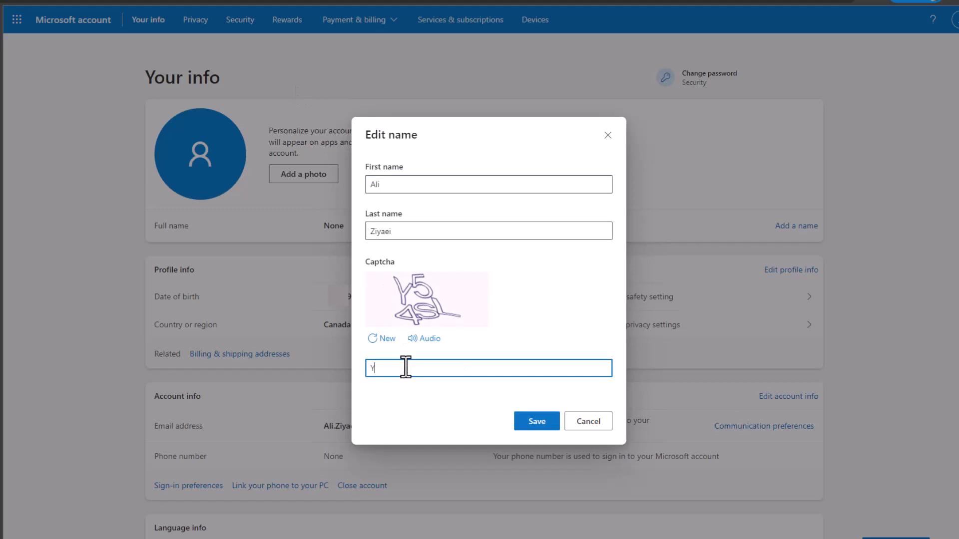
text(54SL)
click(537, 421)
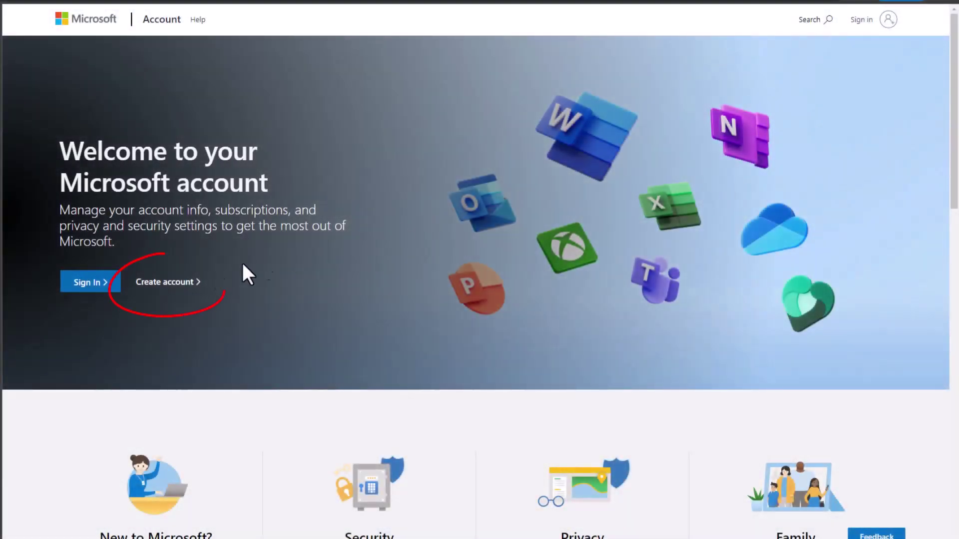
Start a second account and submit the existing Yahoo email address
click(168, 282)
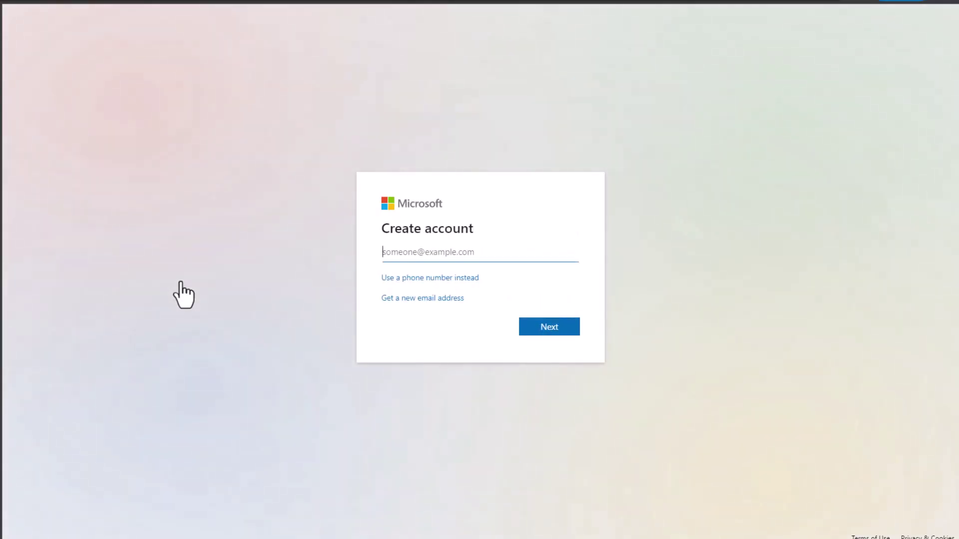
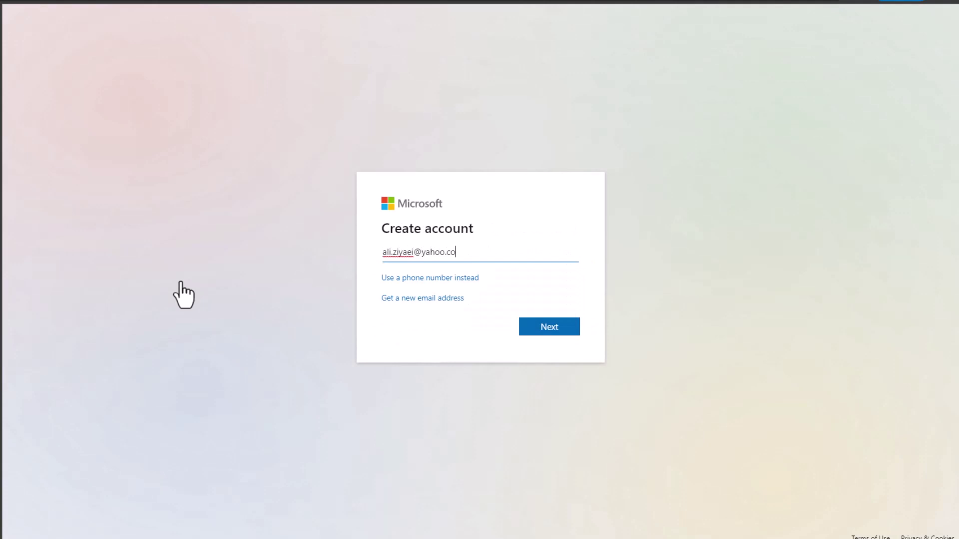
click(569, 330)
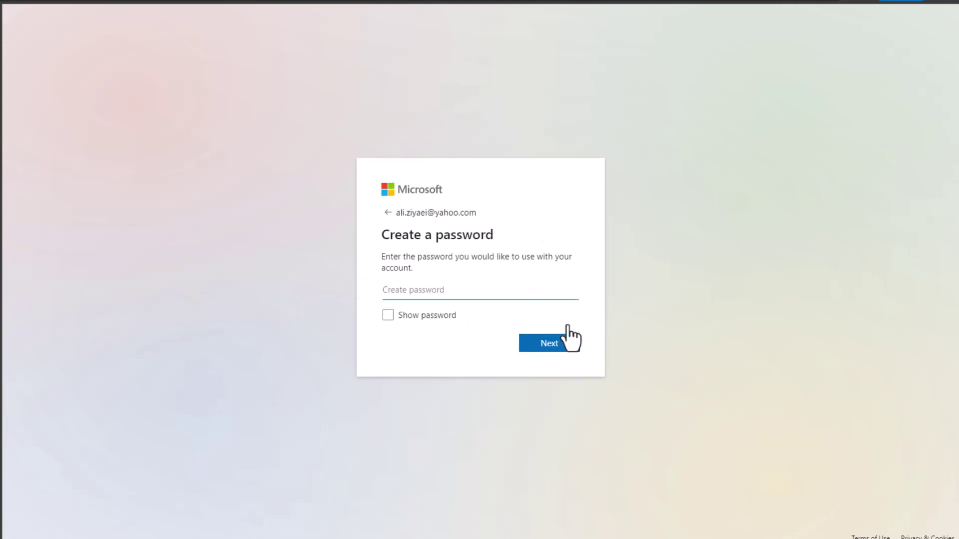
text(****)
text(******)
text(******)
Submit the password, opt out of offers emails and submit the emailed verification code
click(550, 344)
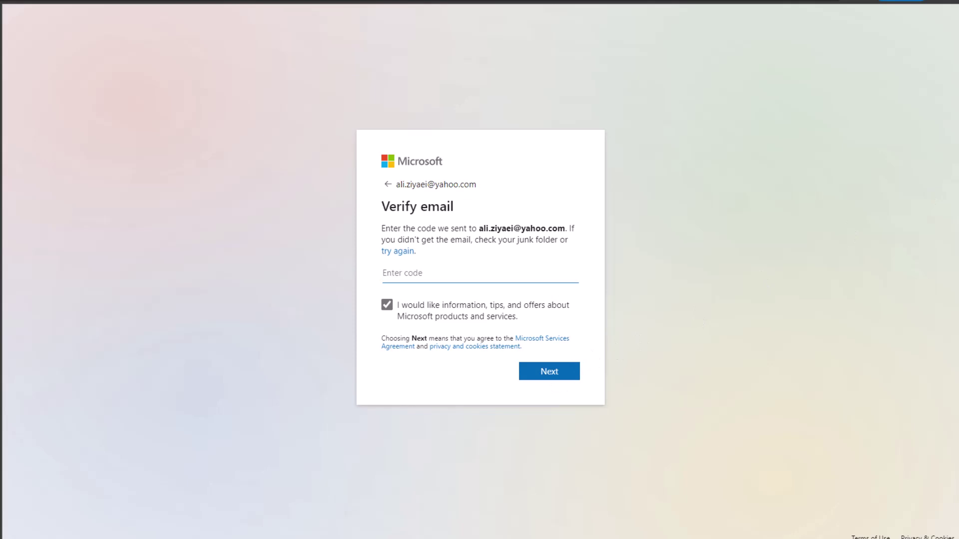
click(438, 275)
click(386, 304)
click(396, 279)
click(549, 372)
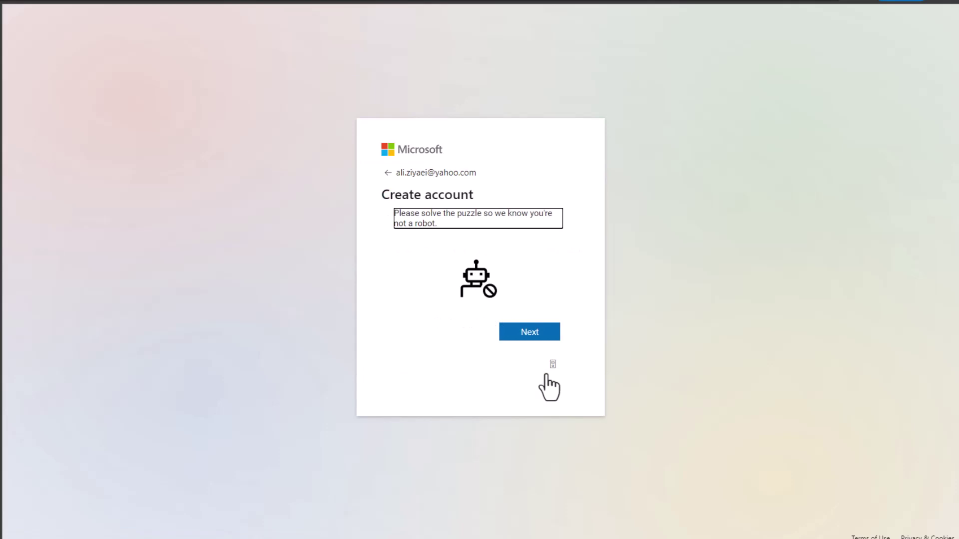
Start the anti-robot puzzle and pick the matching cards to pass it
click(539, 336)
click(416, 271)
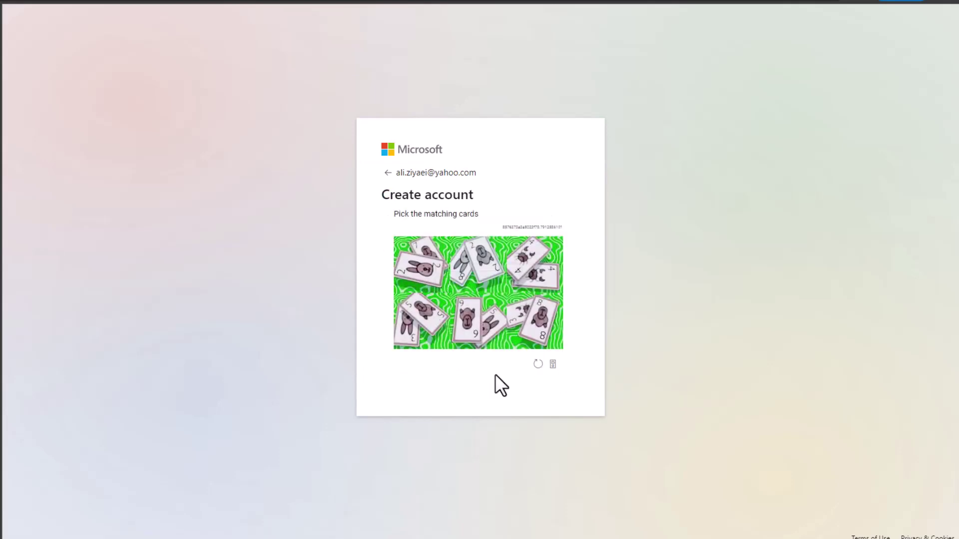
click(540, 270)
click(538, 330)
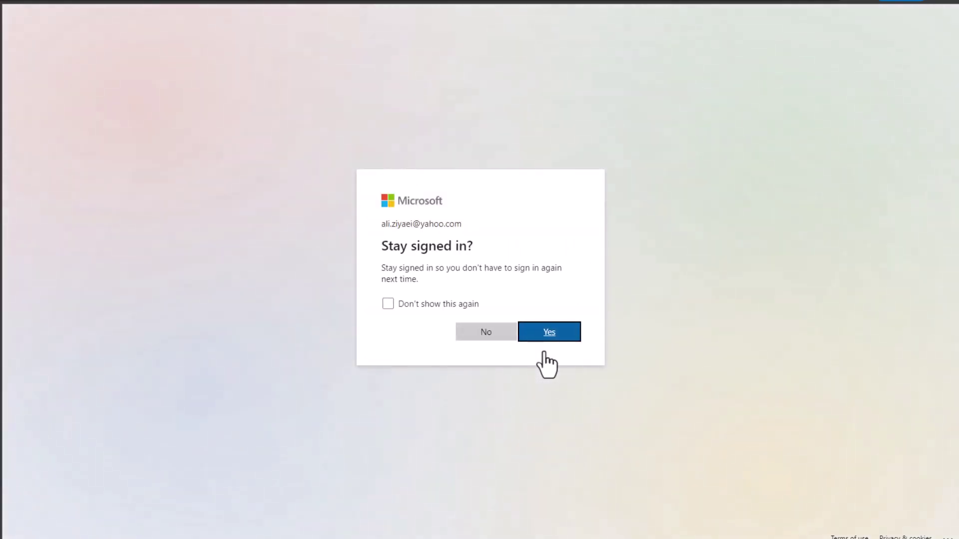
Answer No to the Stay signed in? prompt for the Yahoo-based account
click(486, 332)
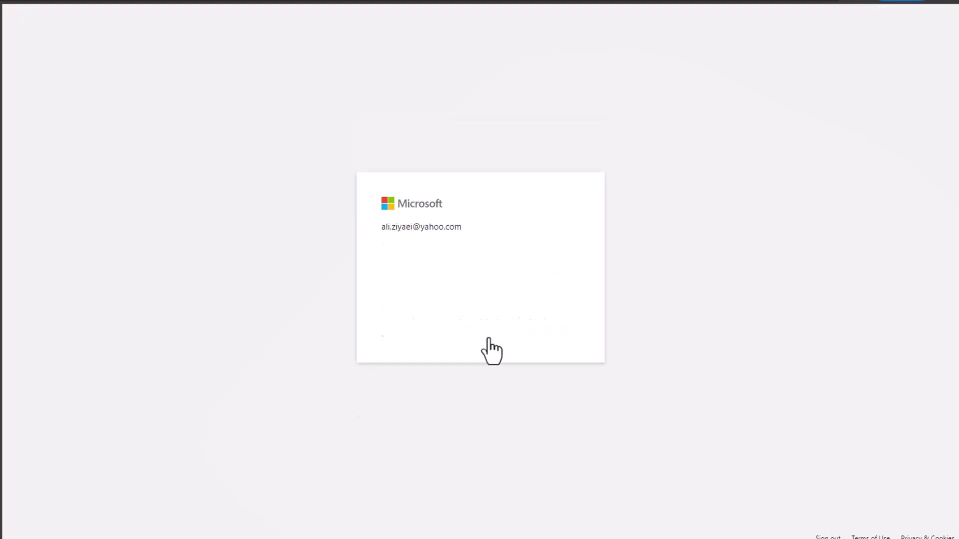